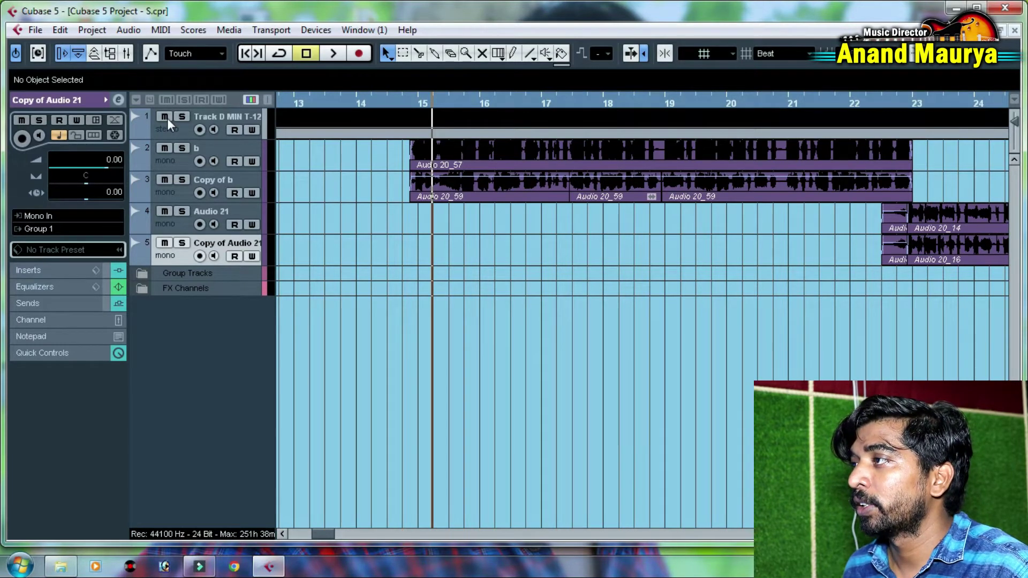
Play the full mix from bar 15, mute the backing track "Track D MIN T-12", and replay the passage with only the vocals
key(space)
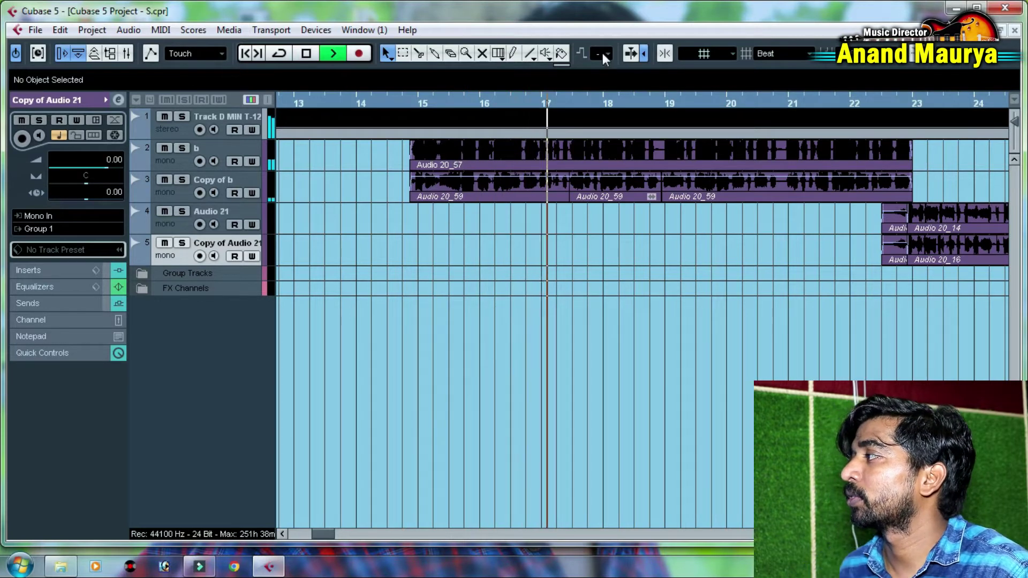
key(space)
click(166, 116)
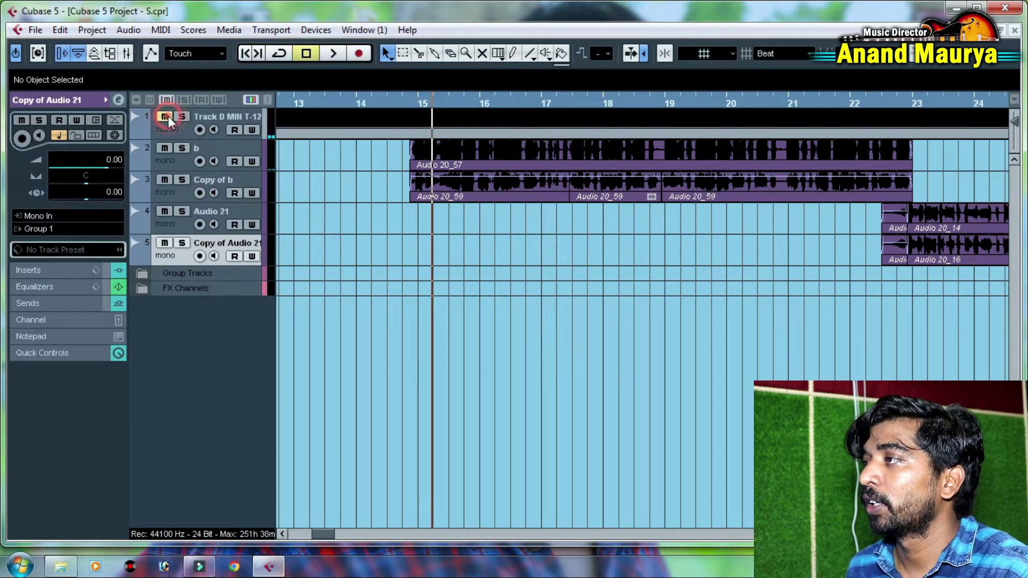
key(space)
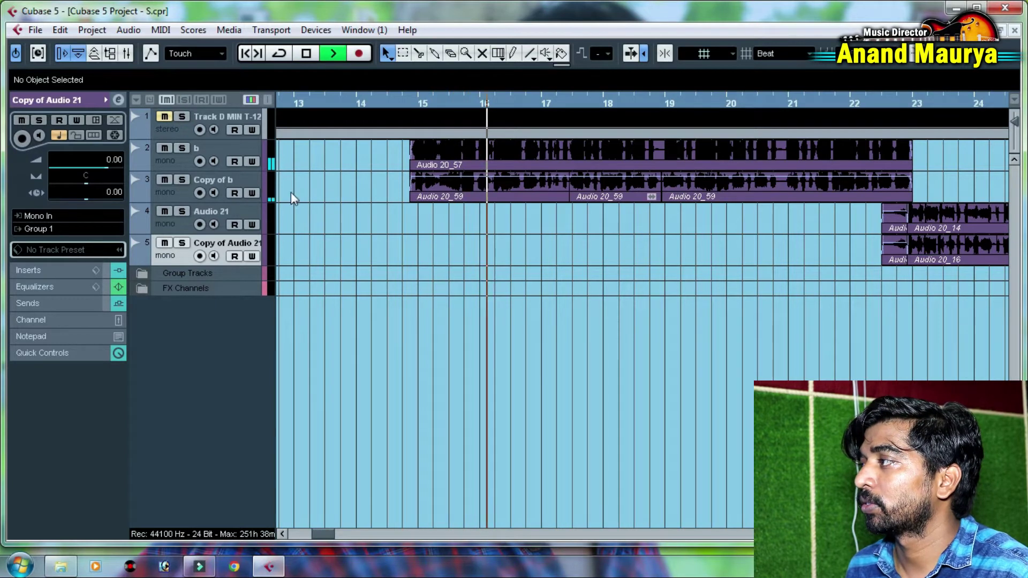
scroll(572, 264, right, 3)
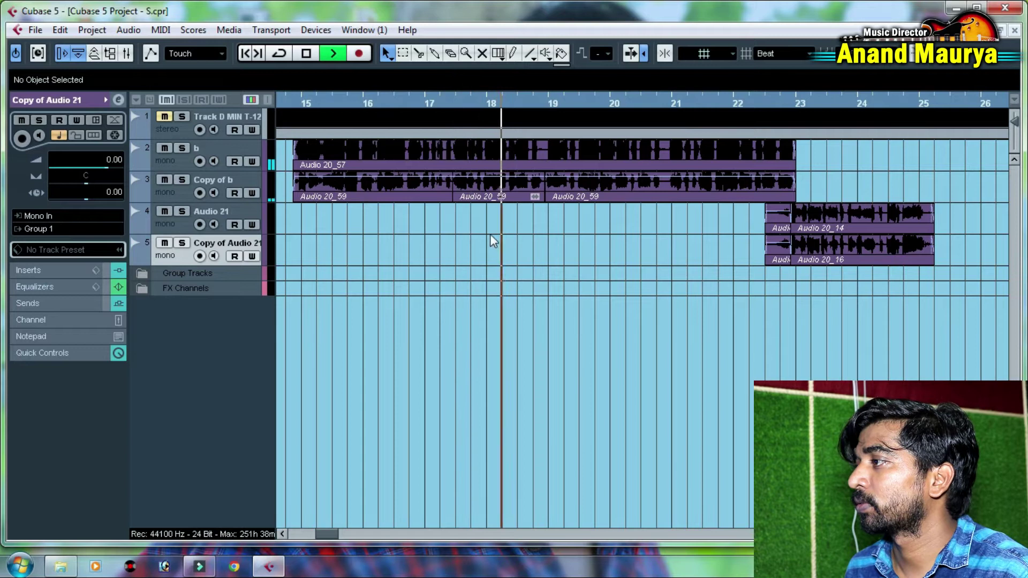
key(space)
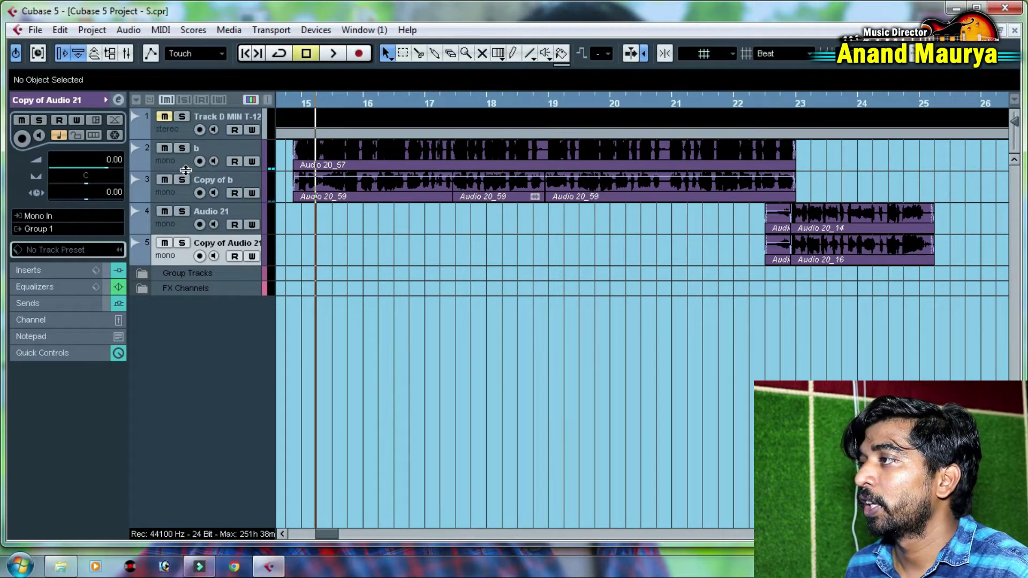
Solo track b, listen to its part from bar 15, and turn the solo off
click(182, 165)
click(182, 149)
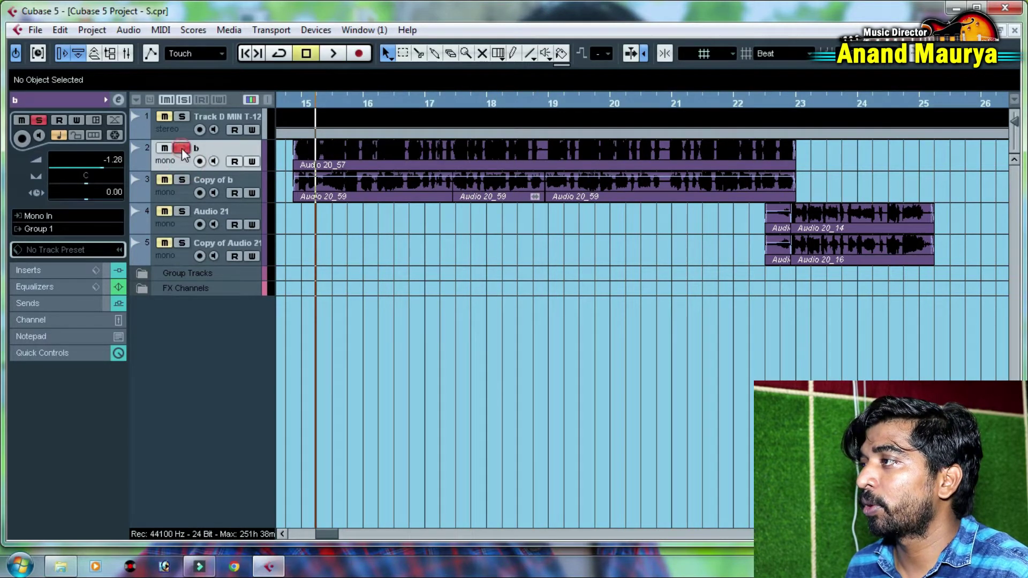
key(space)
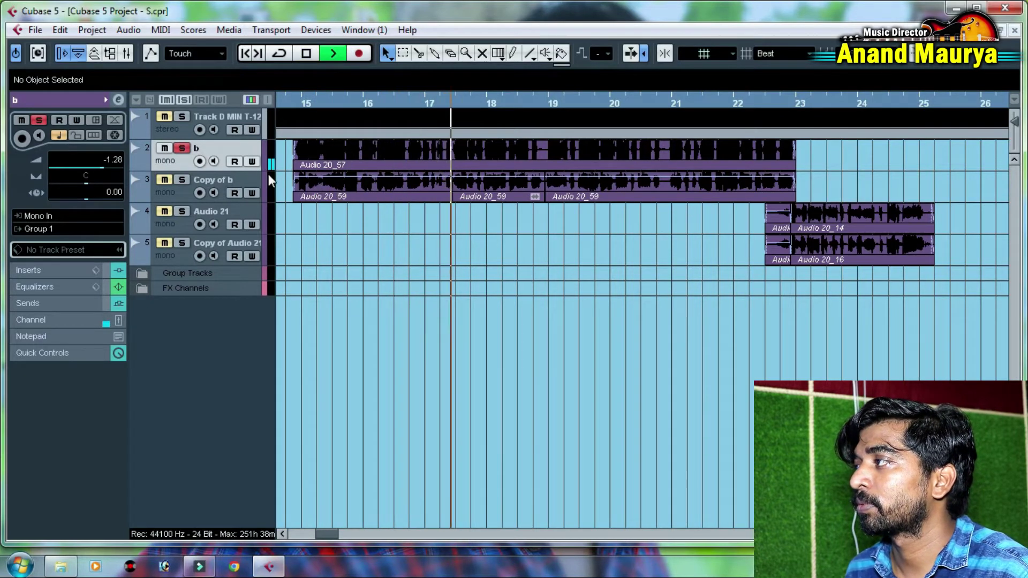
key(space)
click(183, 148)
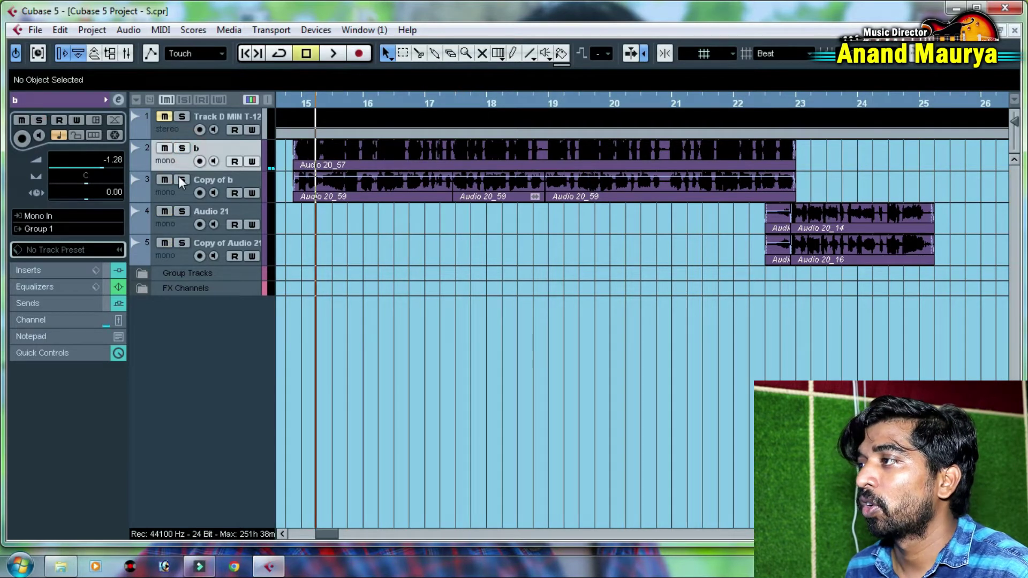
Solo the Copy of b track, listen to its part from bar 15, and turn the solo off
click(181, 180)
key(space)
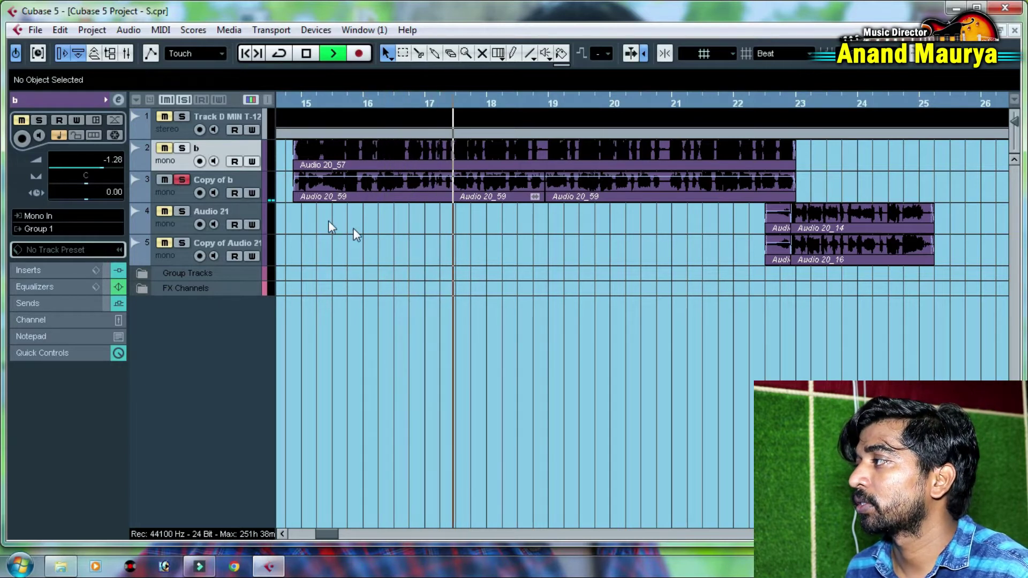
key(space)
click(182, 179)
click(164, 179)
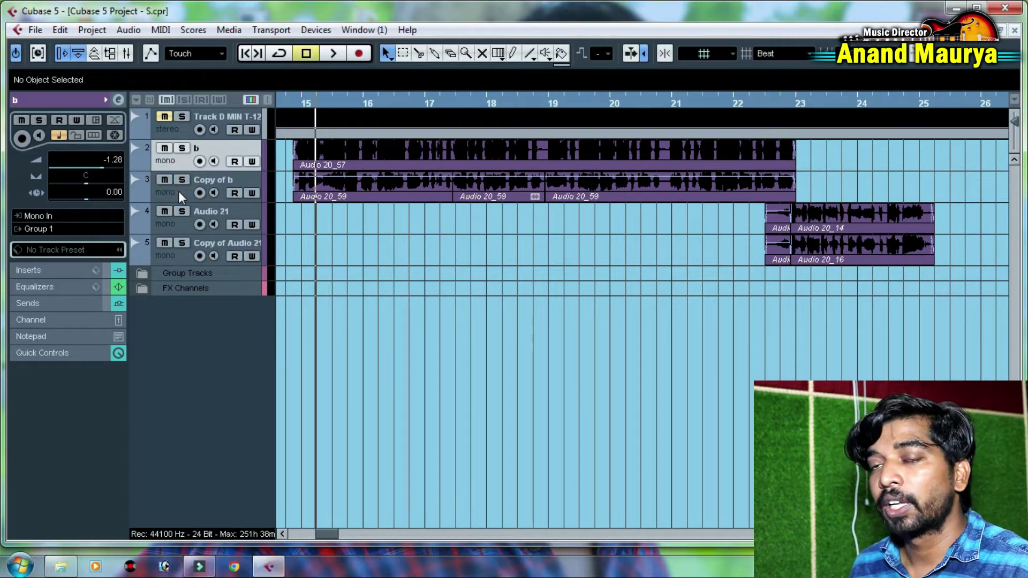
Unmute the backing track "Track D MIN T-12" and select the Audio 20_57 clip on track b
click(164, 117)
click(359, 269)
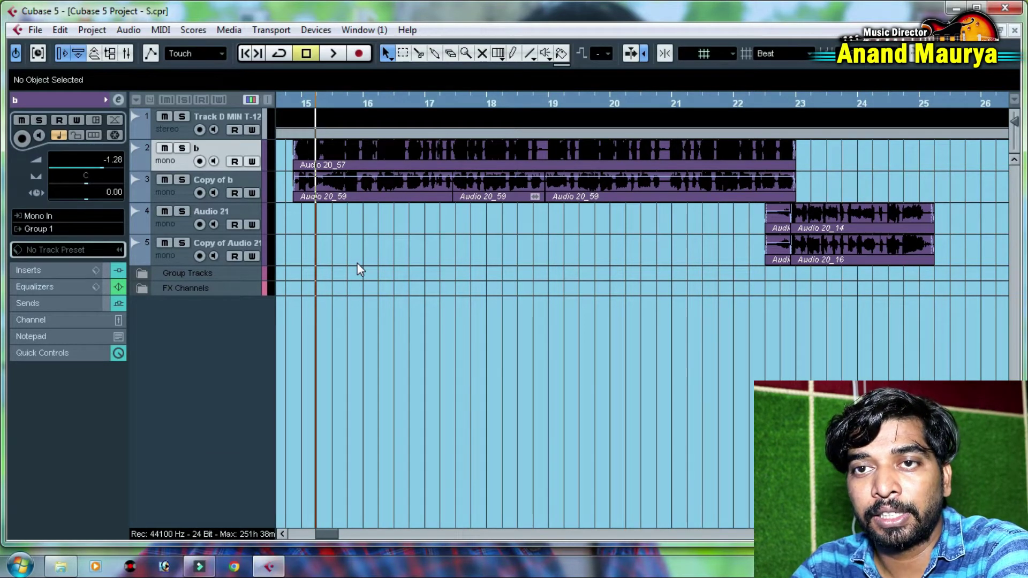
click(366, 155)
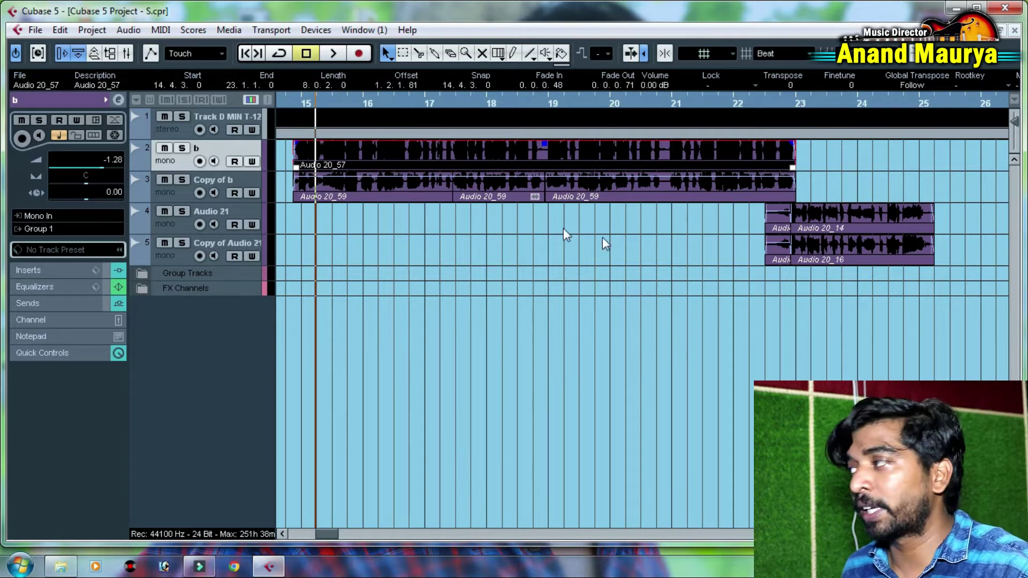
Play the later part of the Audio 20_57 passage and solo track b during playback
scroll(568, 236, right, 5)
drag(402, 103, 290, 100)
key(space)
click(182, 148)
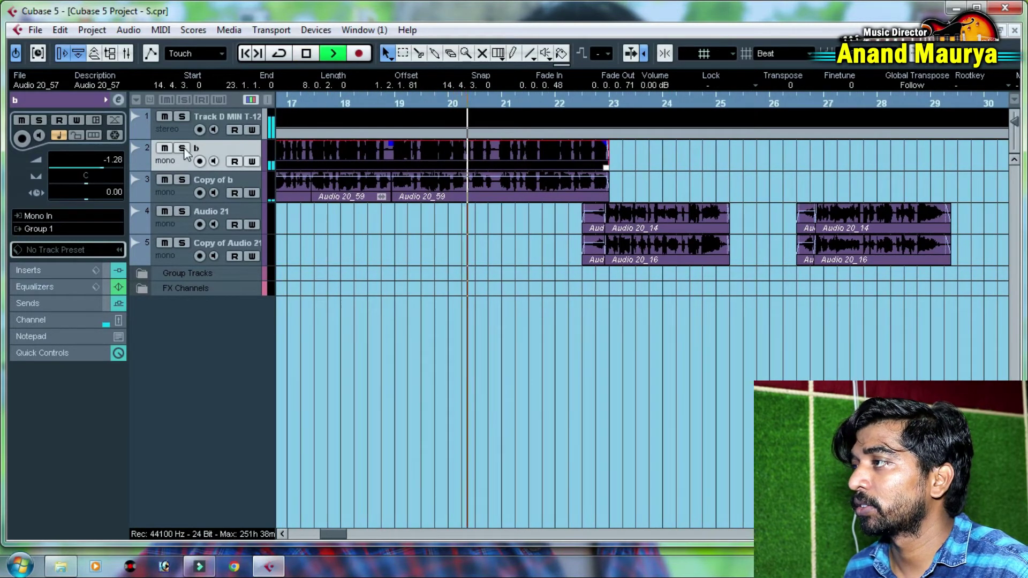
key(space)
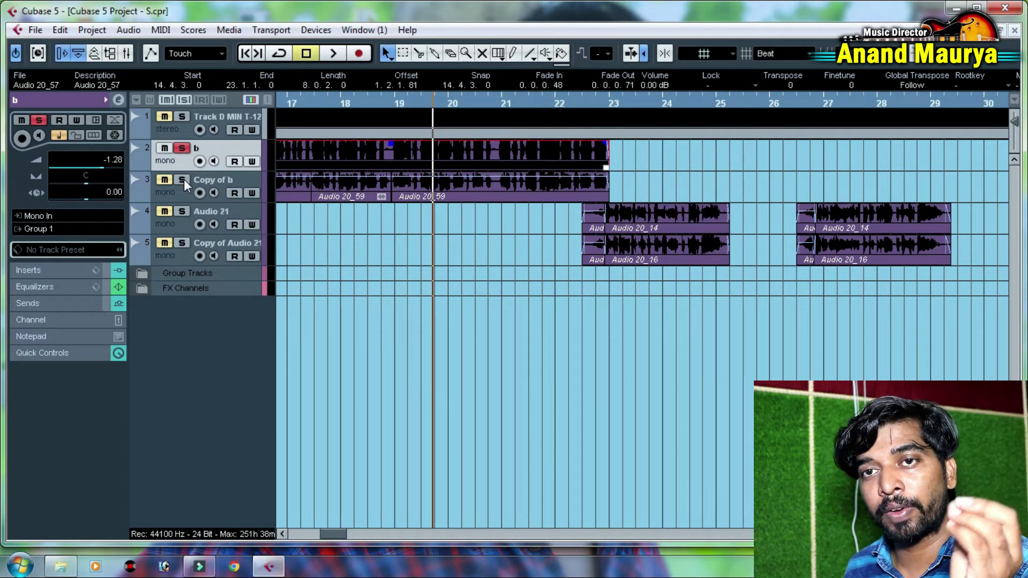
Solo Copy of b instead of track b, listen to it from just after bar 17, and turn the solo off
click(182, 180)
click(182, 150)
drag(325, 101, 310, 102)
key(space)
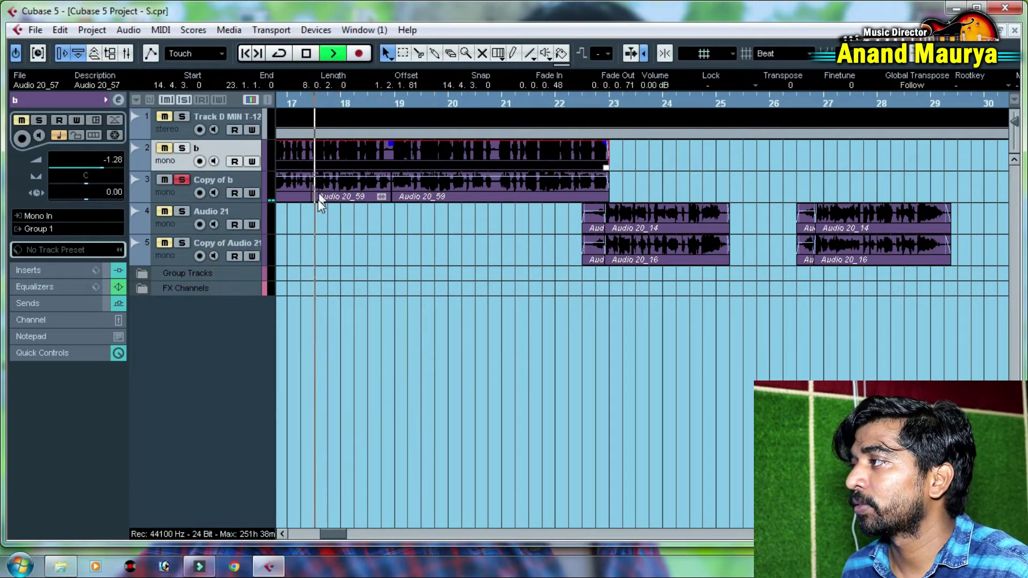
click(180, 181)
key(space)
Mute the backing track and play the b and Copy of b vocals together
click(165, 117)
key(space)
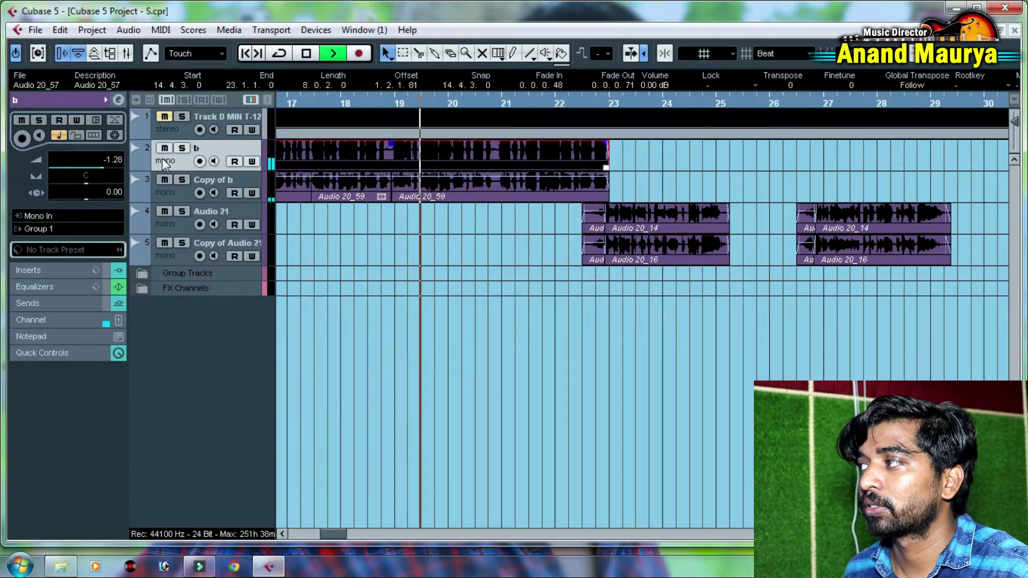
key(space)
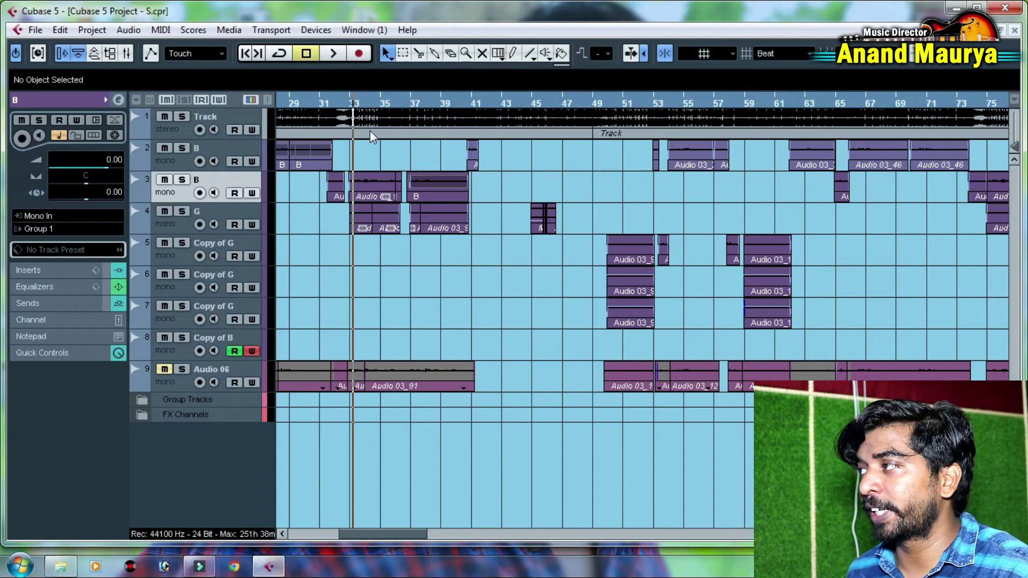
Go to the stacked clips at bar 50 and check the pan setting of each of the three Copy of G tracks
drag(375, 105, 395, 199)
click(176, 256)
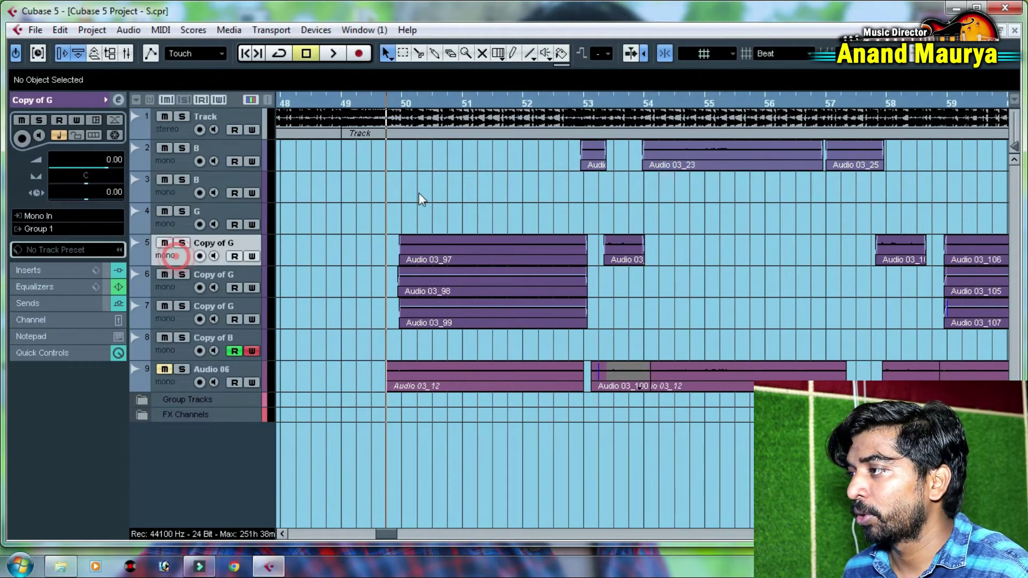
drag(401, 104, 396, 114)
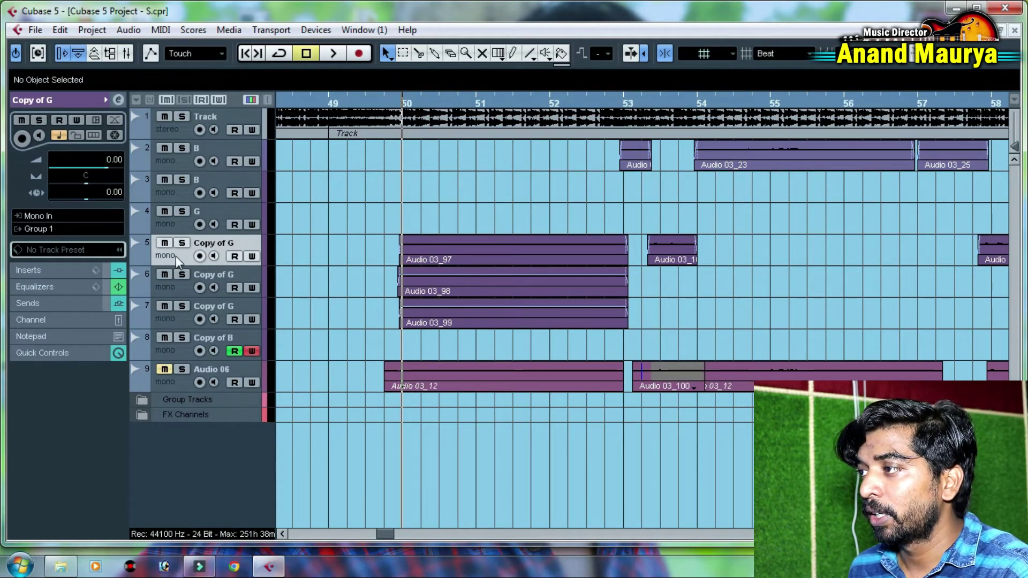
click(176, 295)
click(178, 322)
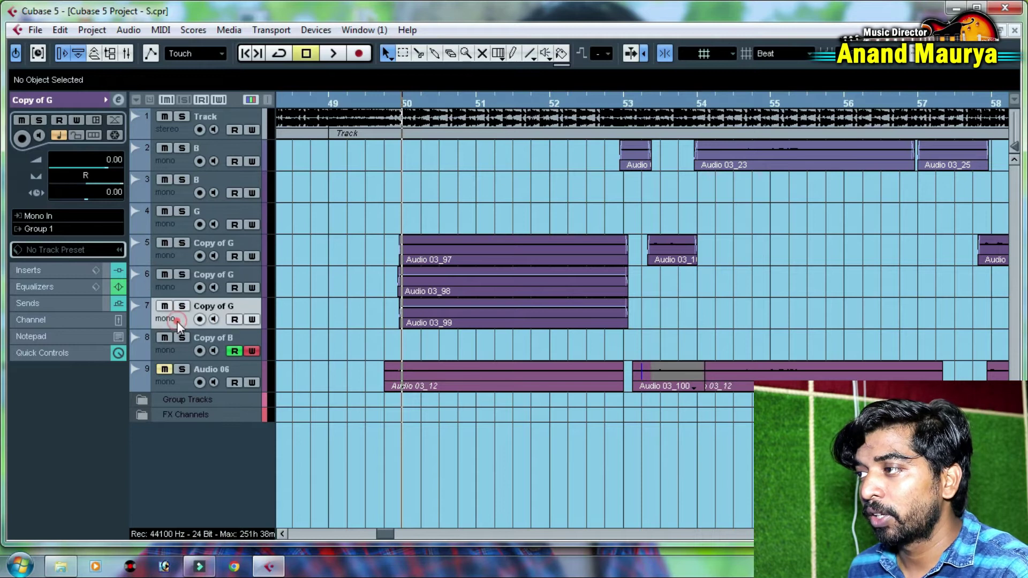
Move the playhead to bar 14, listen to track G in solo, and turn the solo off
key(g)
key(g)
key(g)
key(g)
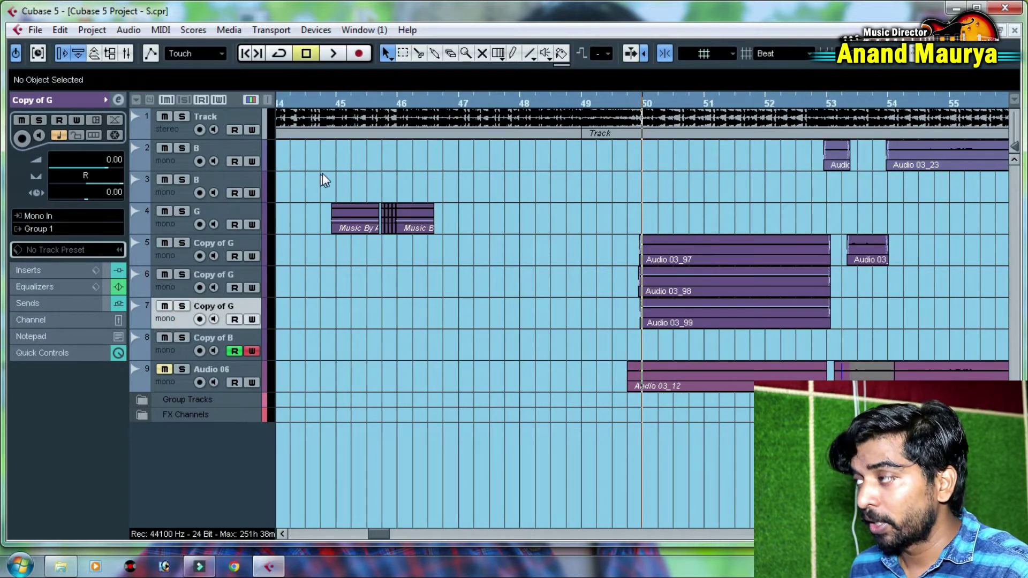
click(352, 107)
key(space)
key(h)
key(h)
key(h)
key(h)
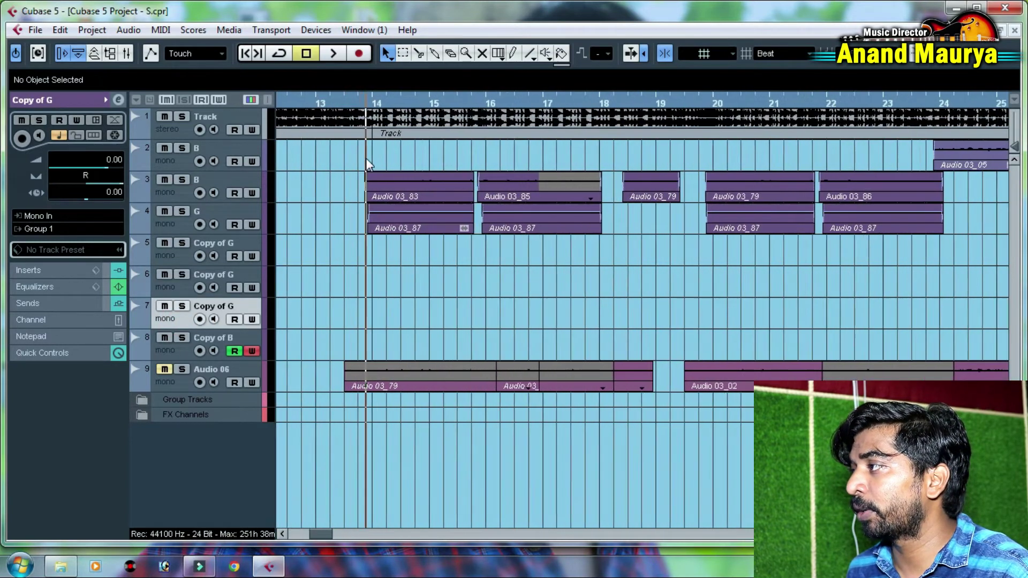
click(182, 211)
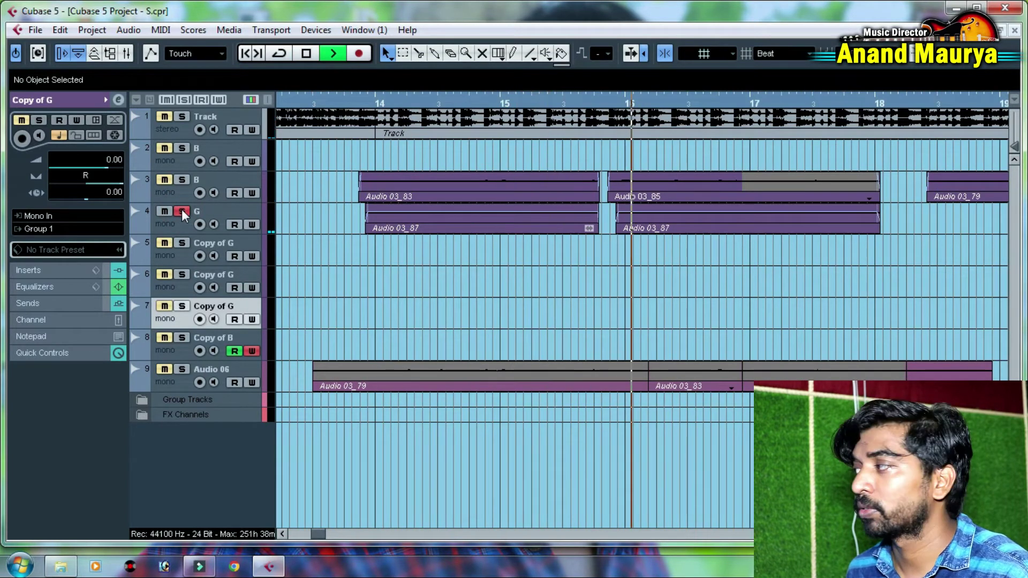
key(space)
click(182, 211)
Listen to the B vocal on track 3 in solo from bar 14, and check the channel settings of tracks 3 and 4
click(182, 180)
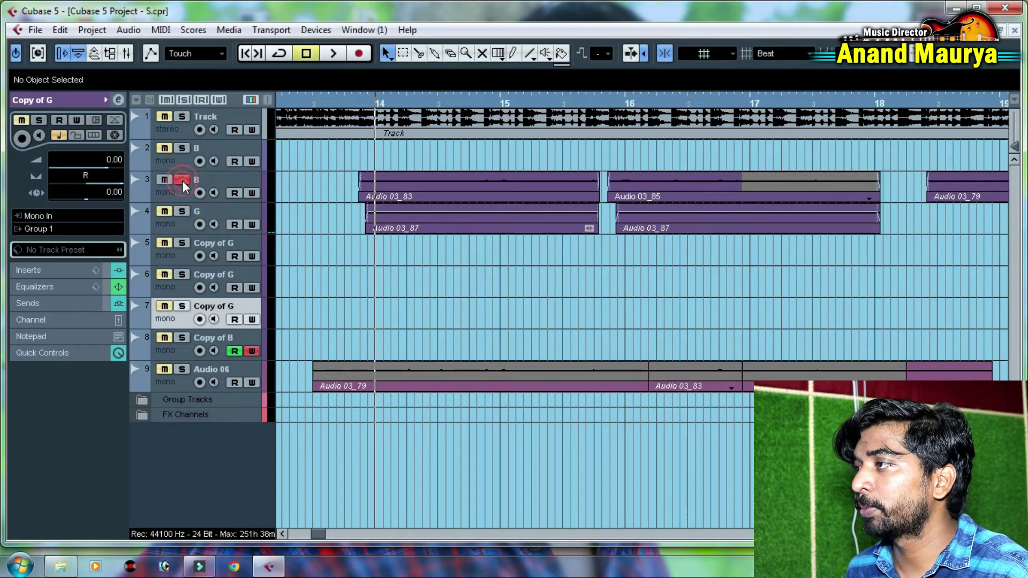
key(space)
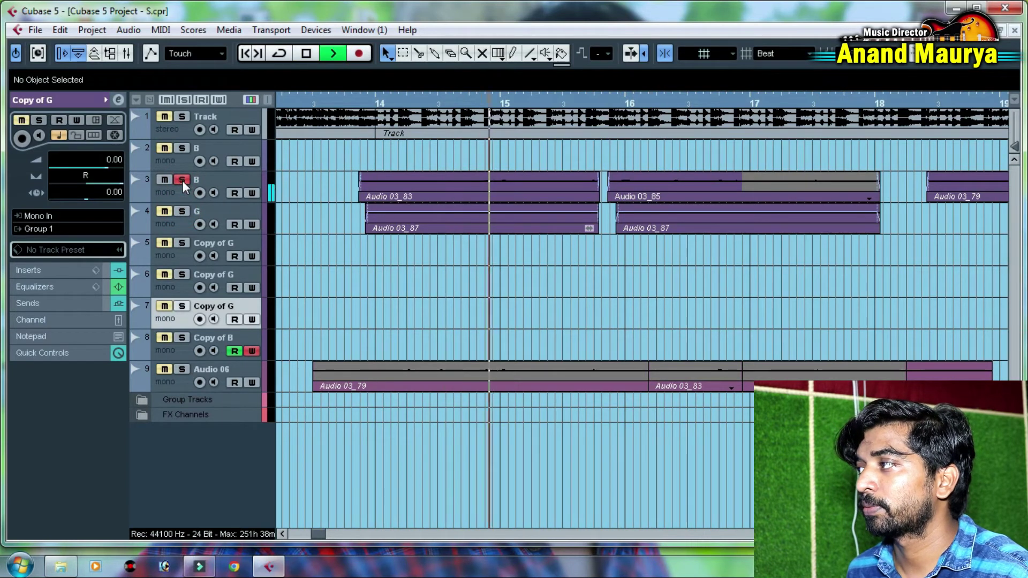
key(space)
click(183, 181)
click(185, 195)
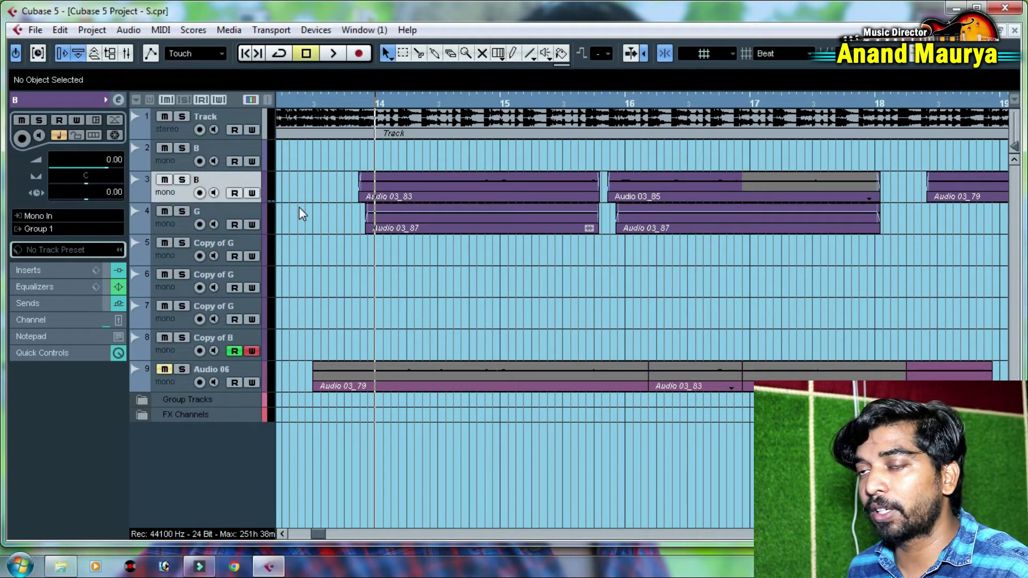
click(175, 226)
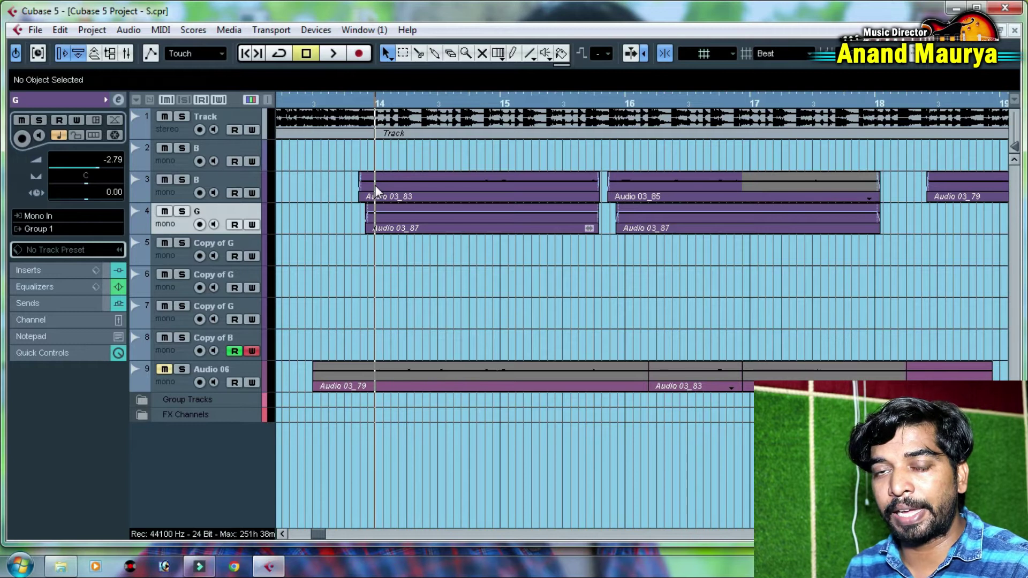
Move the playhead to bar 50, play the stacked Copy of G vocals, and mute the backing Track
key(g)
key(g)
key(g)
key(g)
key(g)
key(g)
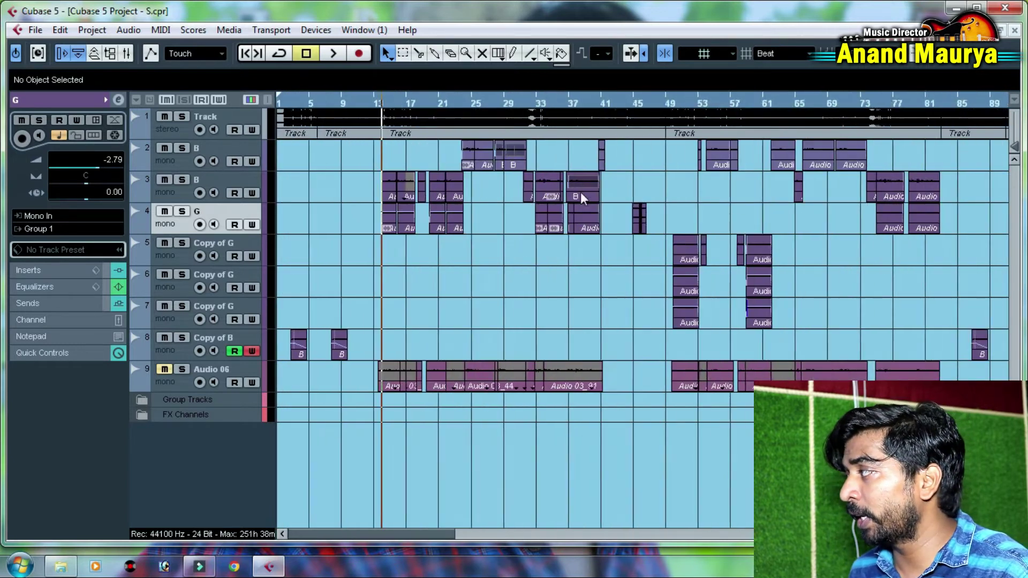
click(340, 105)
key(h)
key(h)
key(h)
key(h)
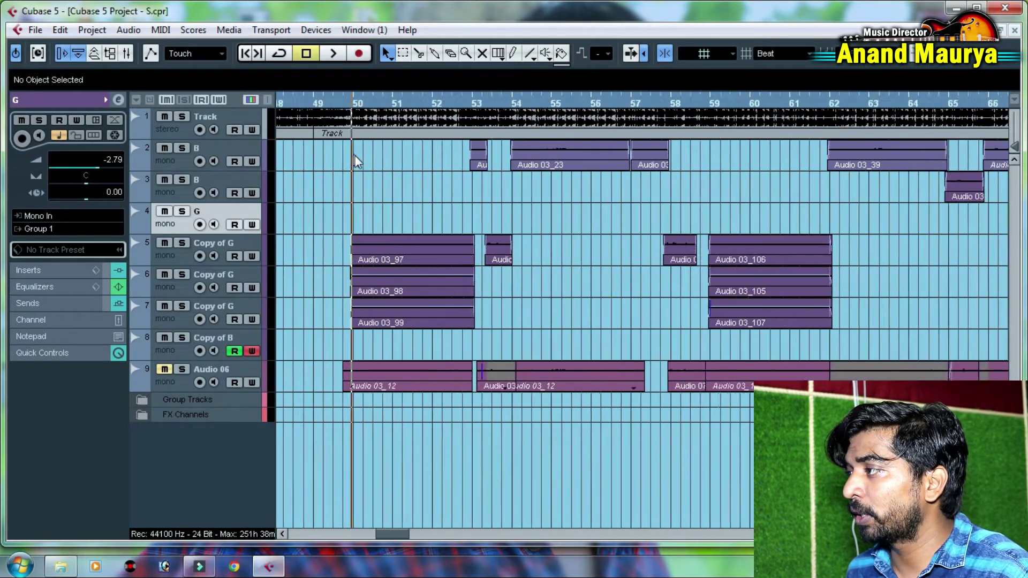
key(space)
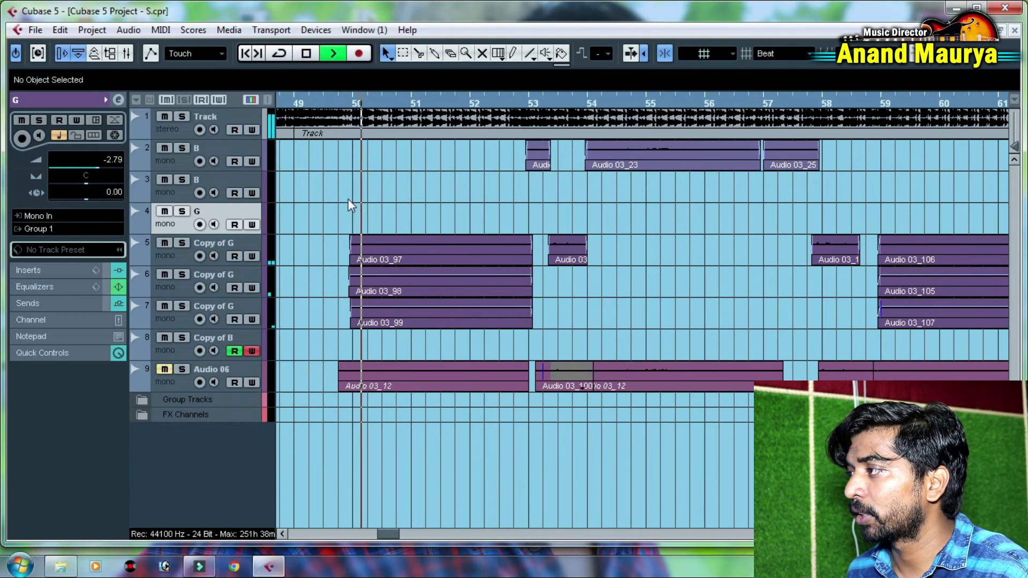
click(164, 117)
key(space)
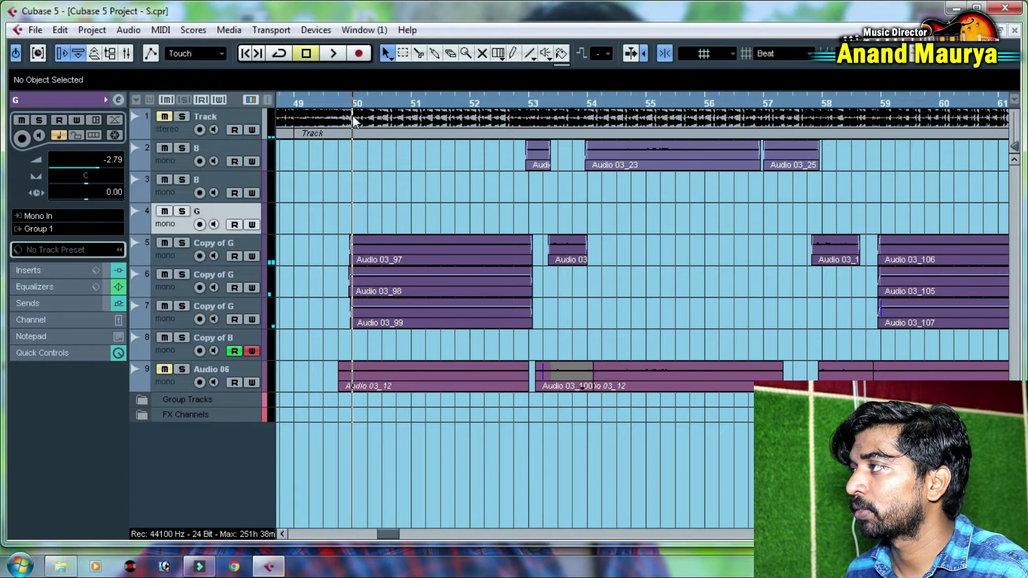
Select the Audio 03_97 clip on track 5, listen to that track in solo from bar 50, and turn the solo off
click(178, 257)
click(390, 249)
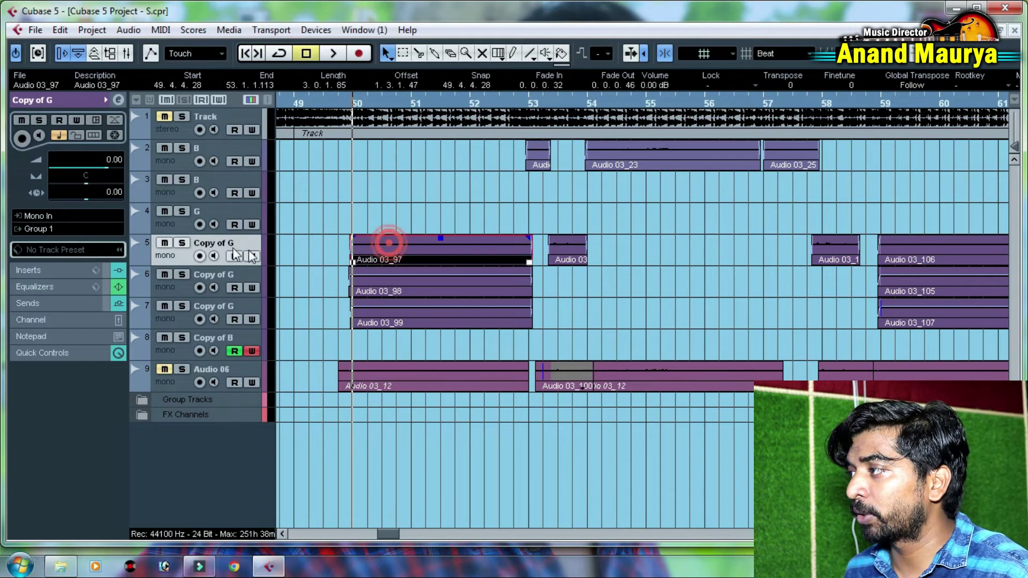
click(183, 244)
key(space)
key(space)
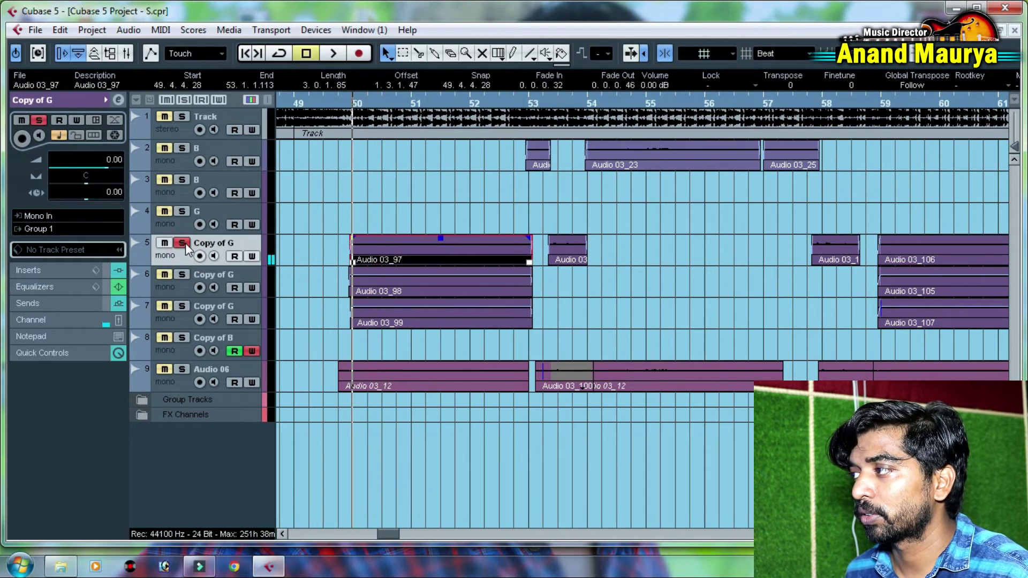
click(183, 244)
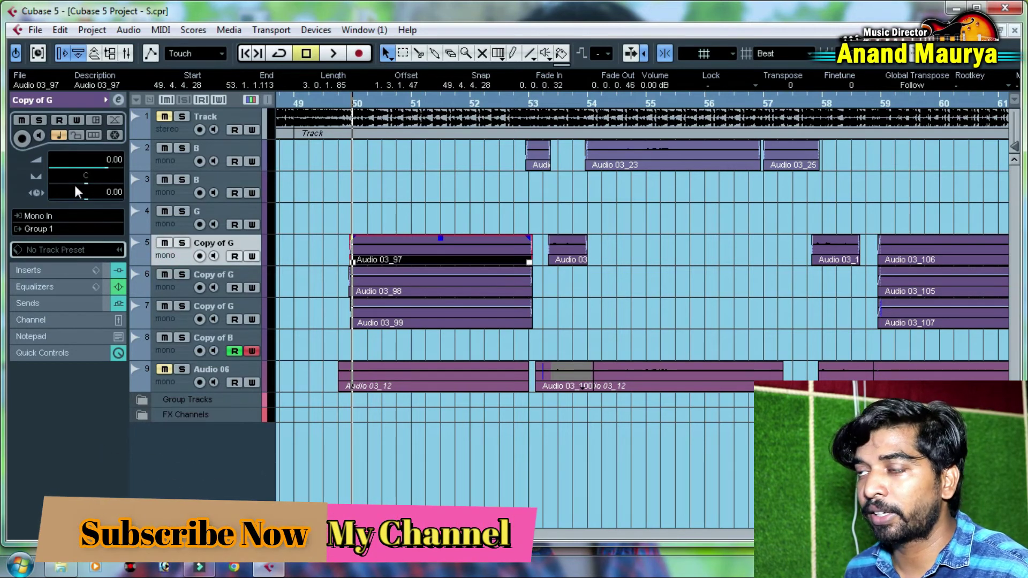
Check the pan of the Copy of G tracks and inspect the stacked clips Audio 03_97, Audio 03_98 and Audio 03_99
click(179, 290)
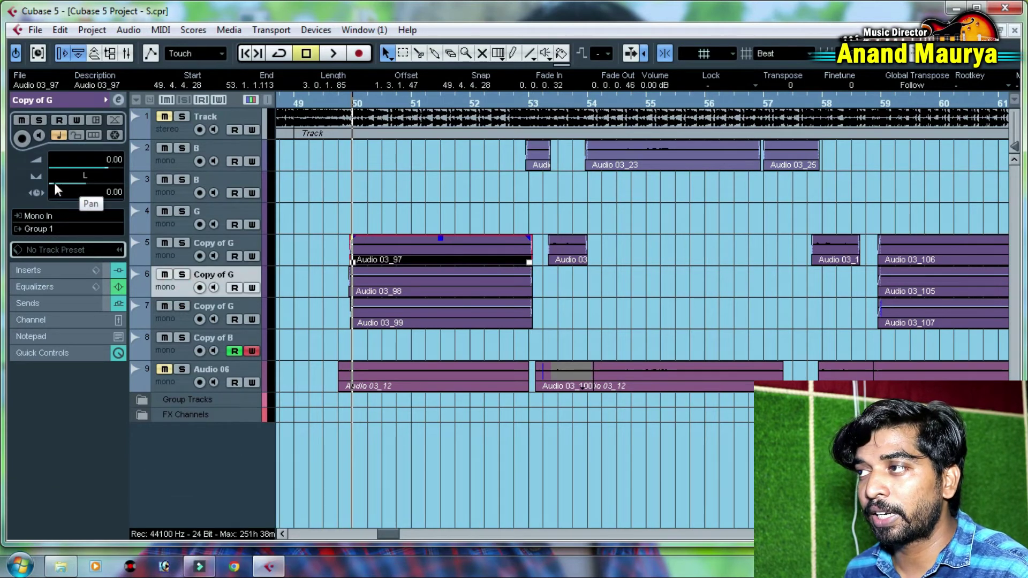
click(172, 319)
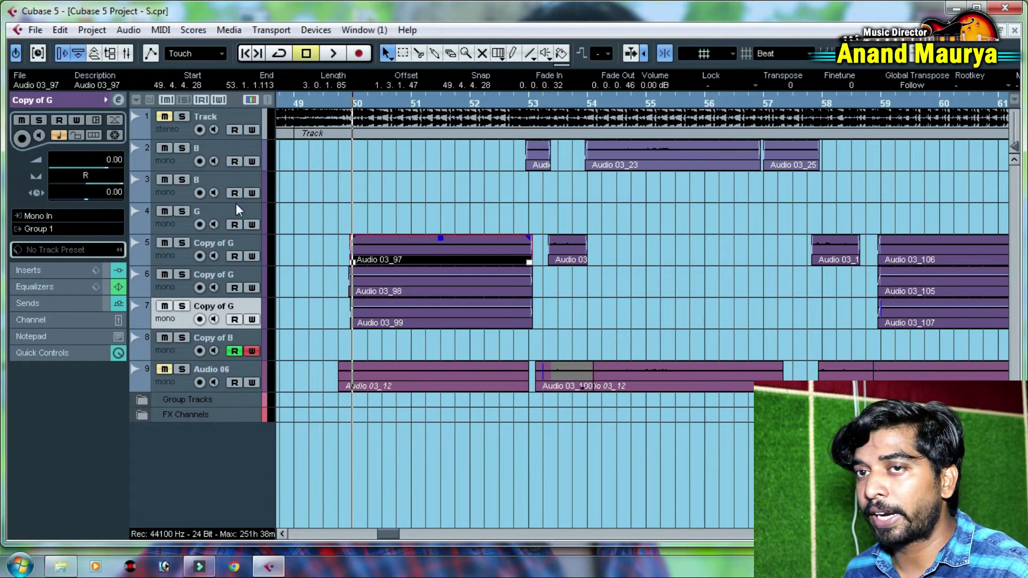
drag(435, 221, 399, 325)
click(397, 188)
click(381, 246)
click(446, 254)
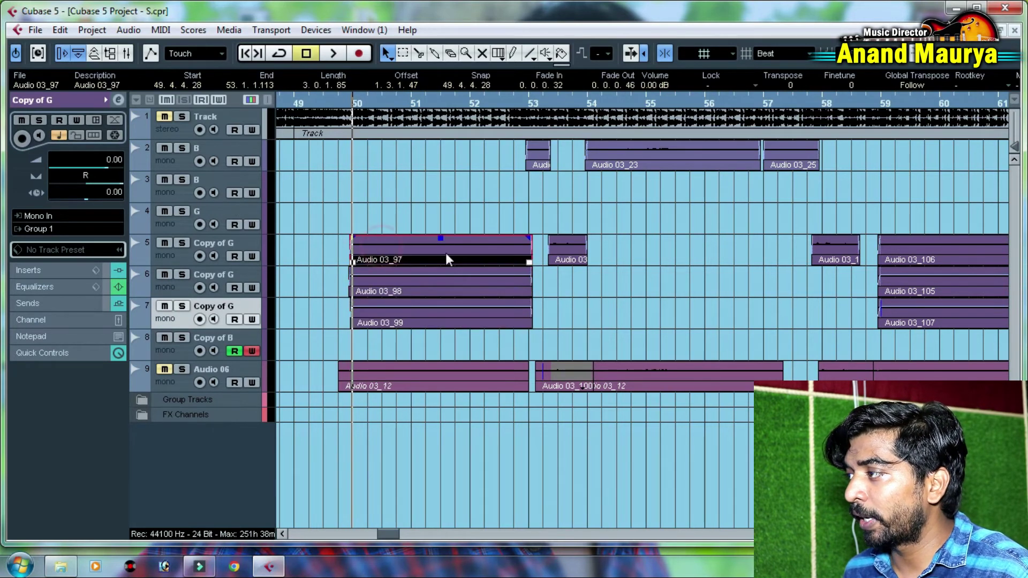
click(385, 293)
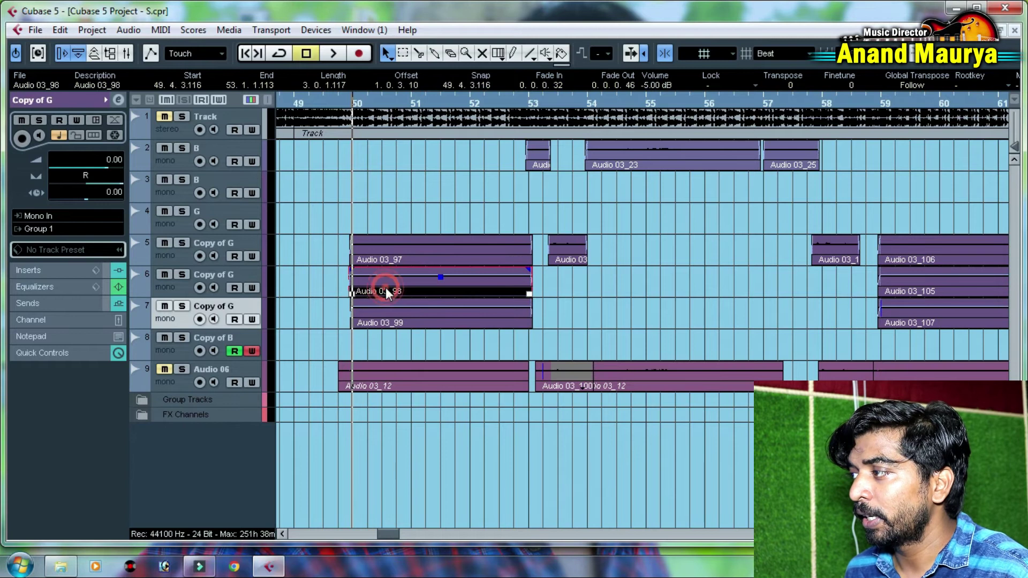
click(395, 316)
drag(378, 344, 416, 214)
click(409, 164)
click(172, 256)
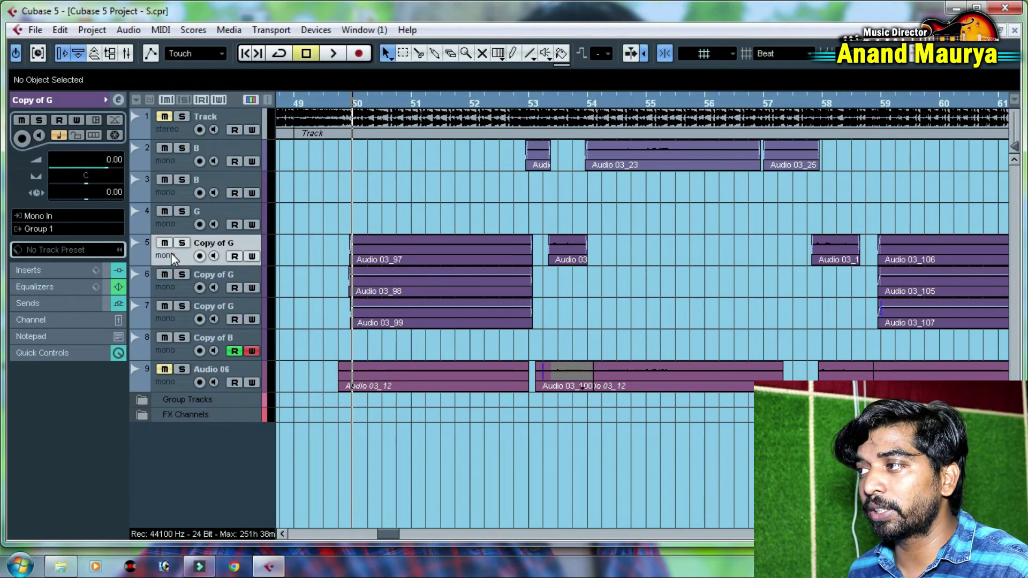